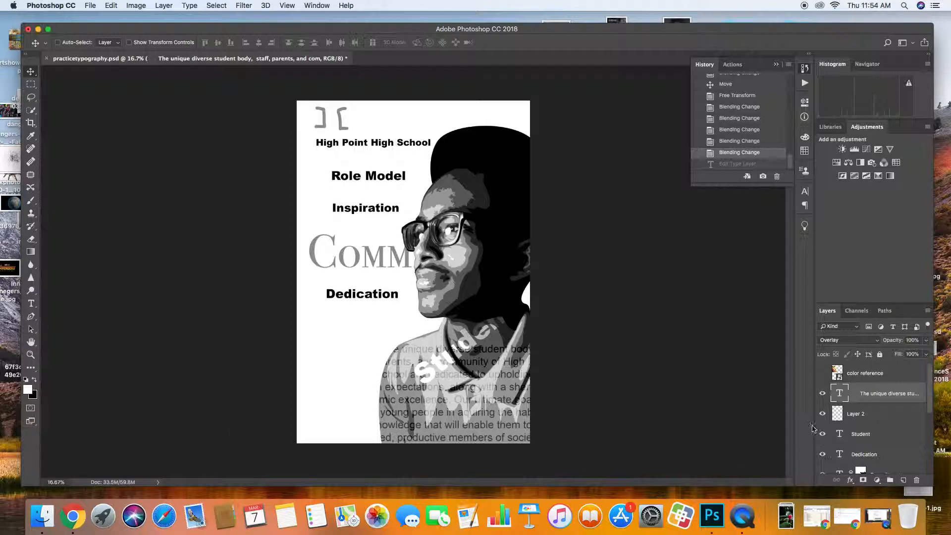
# Delete Layer 2, which holds the bracket shapes above the High Point High School text.
pyautogui.moveTo(851, 423); pyautogui.dragTo(918, 481)
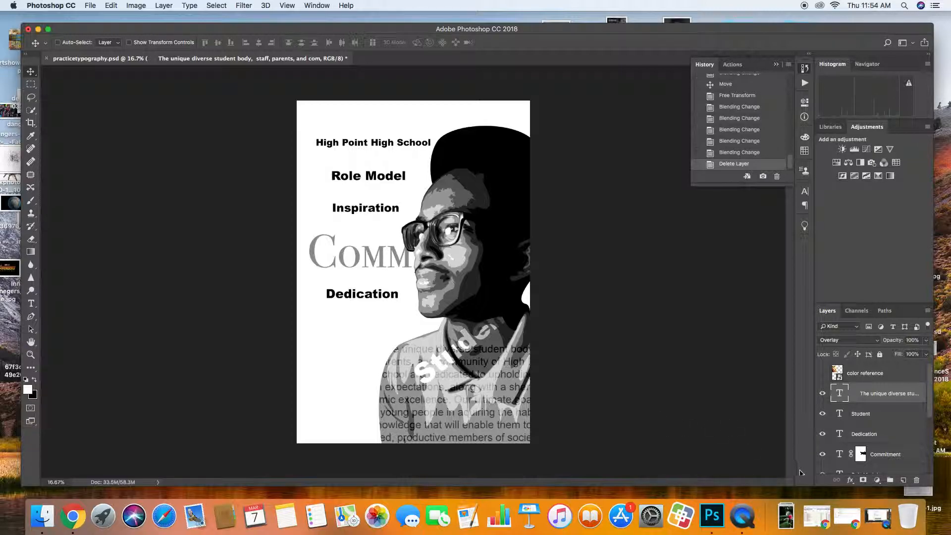
# Switch to Chrome and review the Photoshop practice assignment in Google Classroom for its text, gradient map and texture requirements.
pyautogui.click(848, 516)
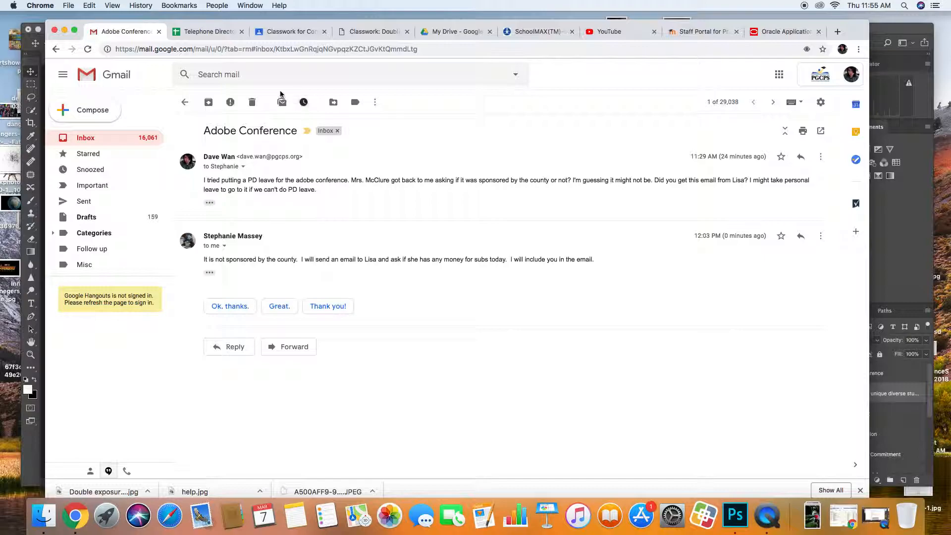
pyautogui.click(204, 31)
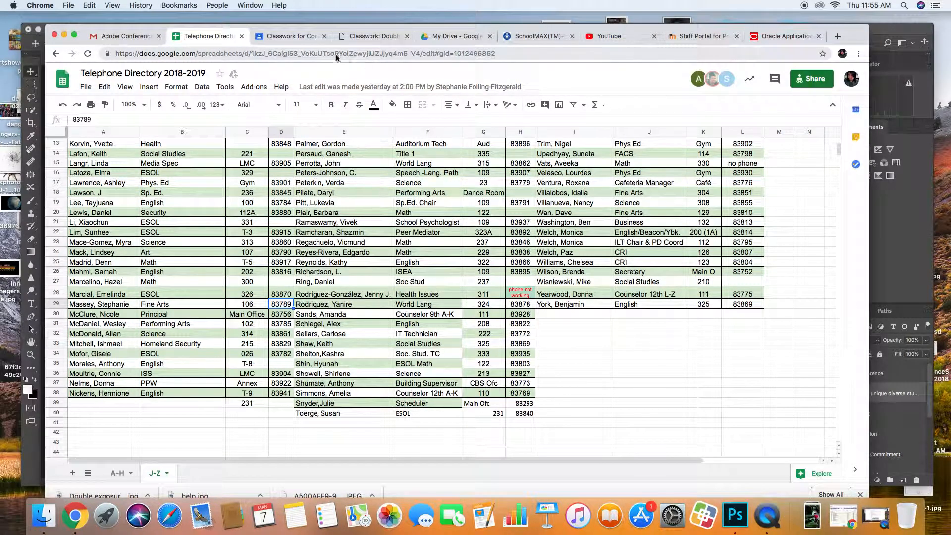
pyautogui.click(293, 36)
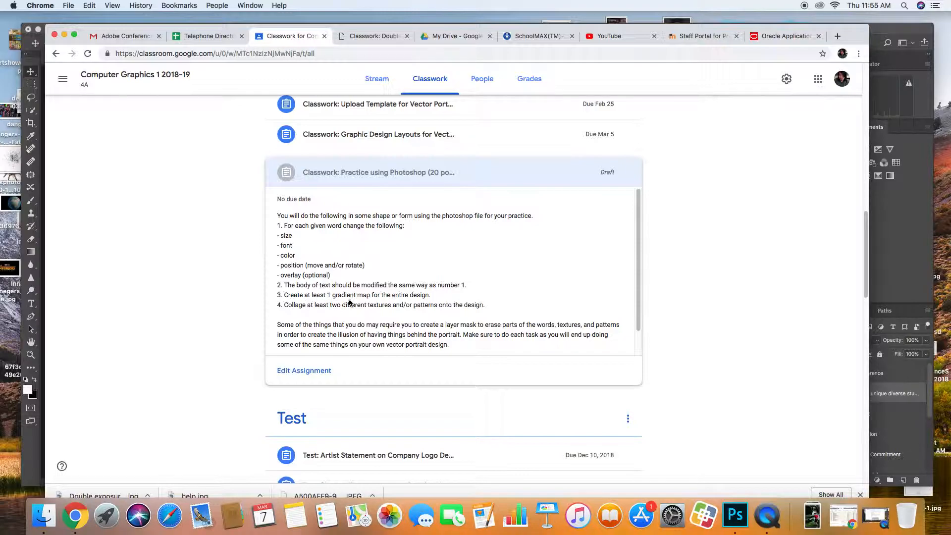
pyautogui.click(65, 36)
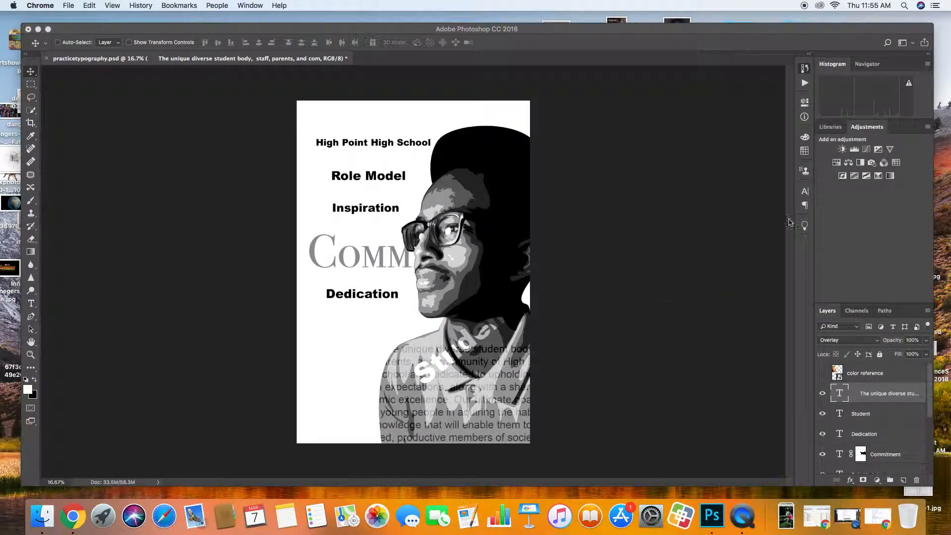
# Back in Photoshop, add a Gradient Map adjustment layer directly above the body text layer.
pyautogui.moveTo(495, 31); pyautogui.dragTo(490, 21)
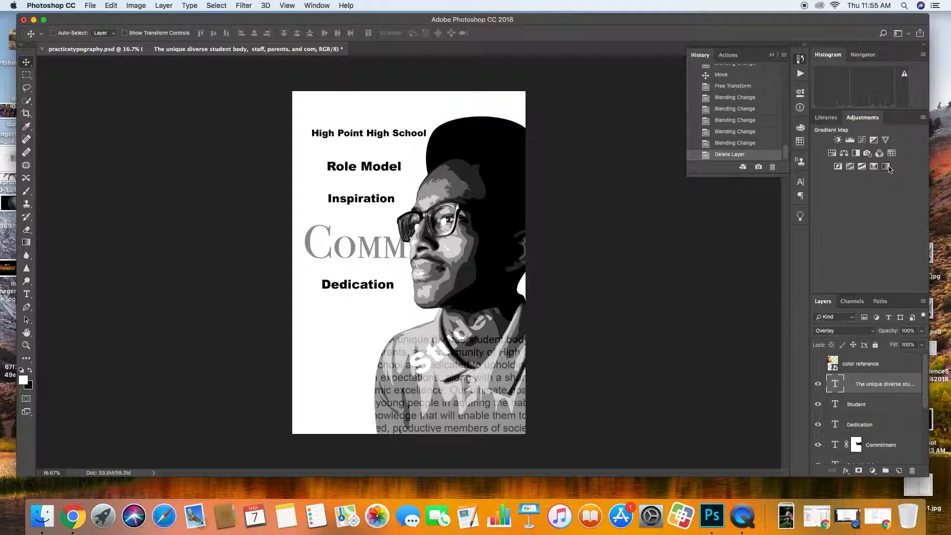
pyautogui.click(879, 371)
pyautogui.click(881, 385)
pyautogui.moveTo(926, 389); pyautogui.dragTo(922, 360)
pyautogui.click(885, 167)
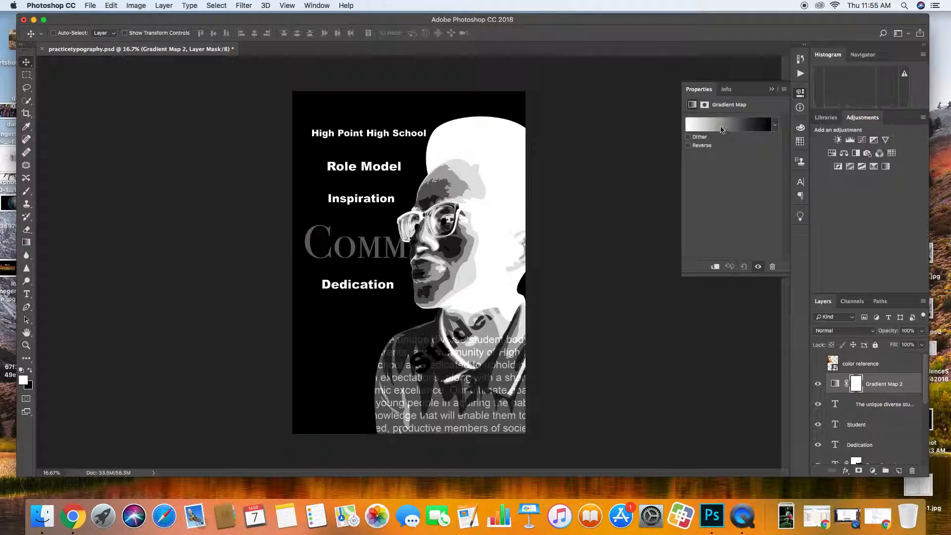
# Try several toning presets on the gradient map, including peach, blue-to-tan and blue-to-gold gradients.
pyautogui.click(776, 127)
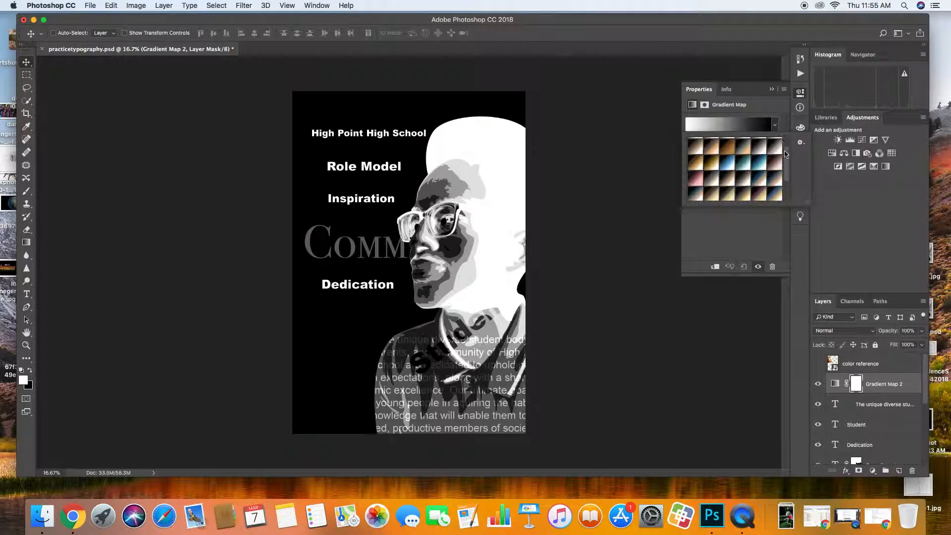
pyautogui.click(744, 164)
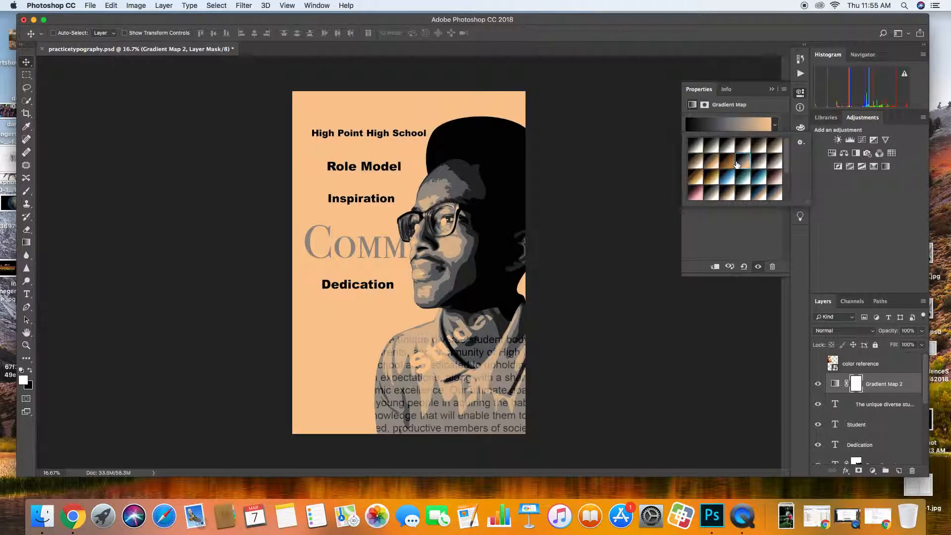
pyautogui.click(730, 194)
pyautogui.click(758, 194)
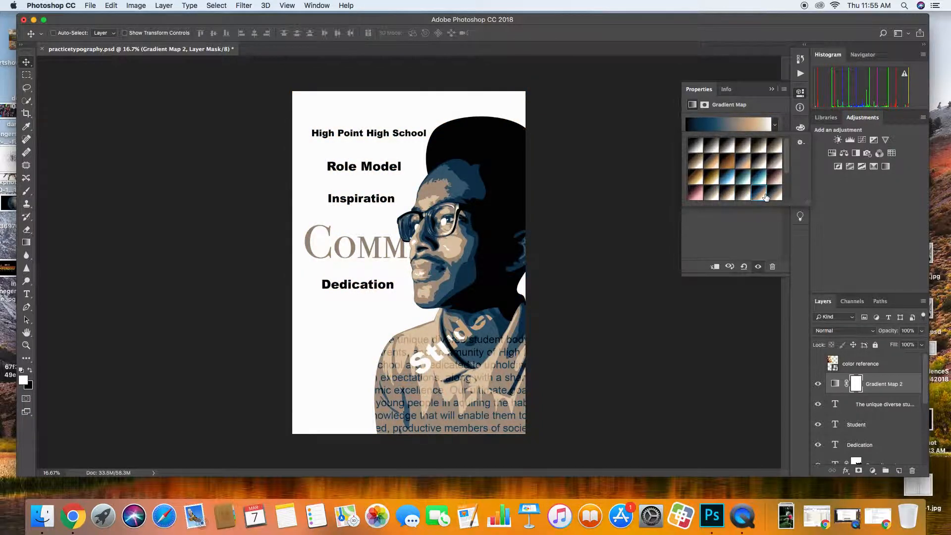
pyautogui.scroll(-2, 779, 175)
pyautogui.click(774, 191)
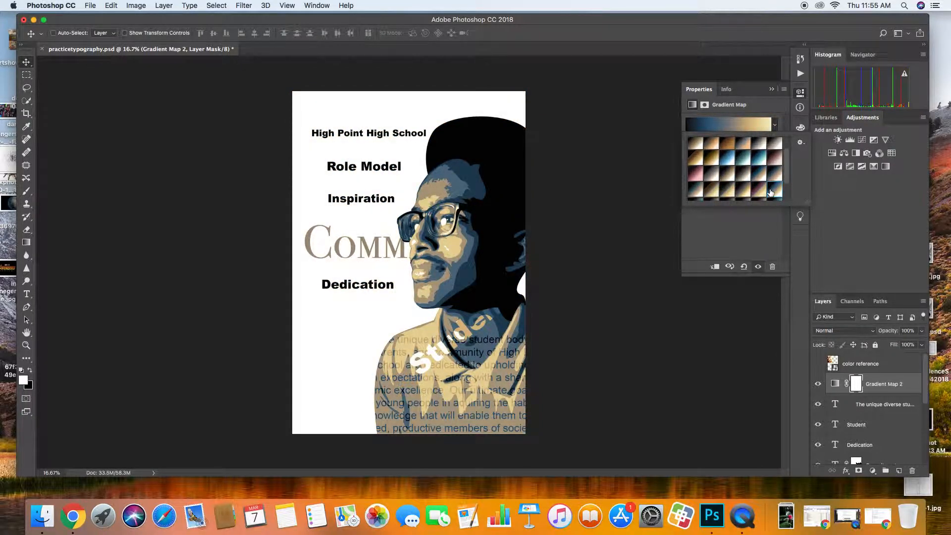
pyautogui.click(759, 195)
pyautogui.click(745, 193)
pyautogui.click(759, 196)
pyautogui.click(764, 202)
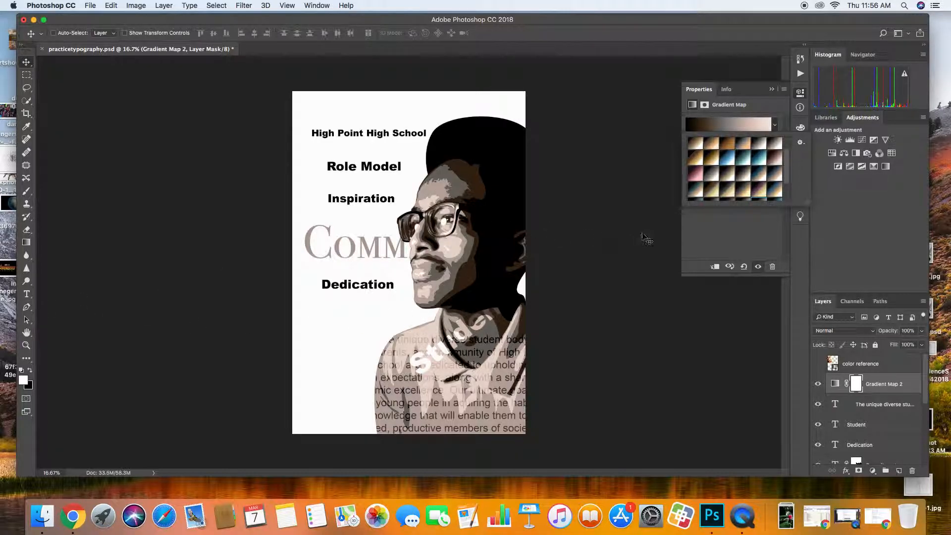
# Try further presets from the end of the gradient list, including Gold-Sepia and a dark teal-to-tan gradient.
pyautogui.scroll(-2, 792, 178)
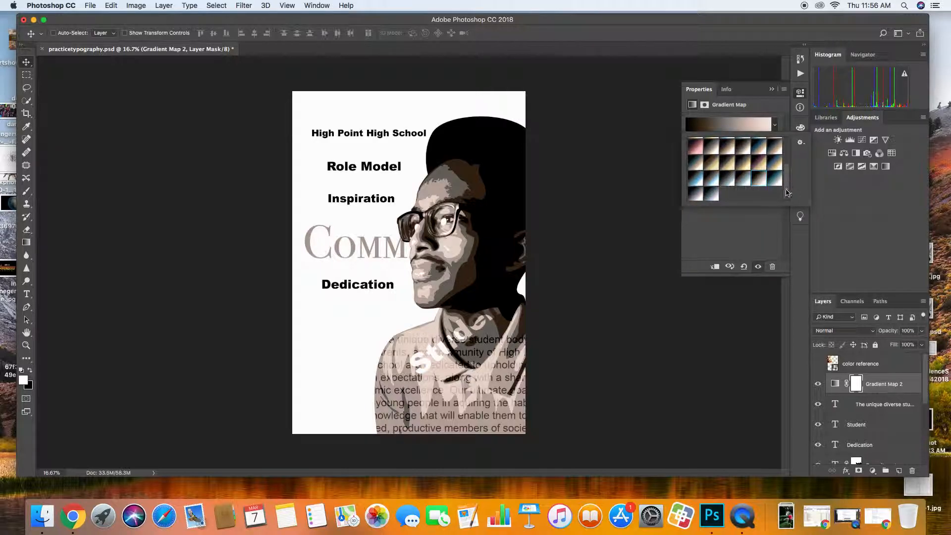
pyautogui.click(778, 183)
pyautogui.click(777, 169)
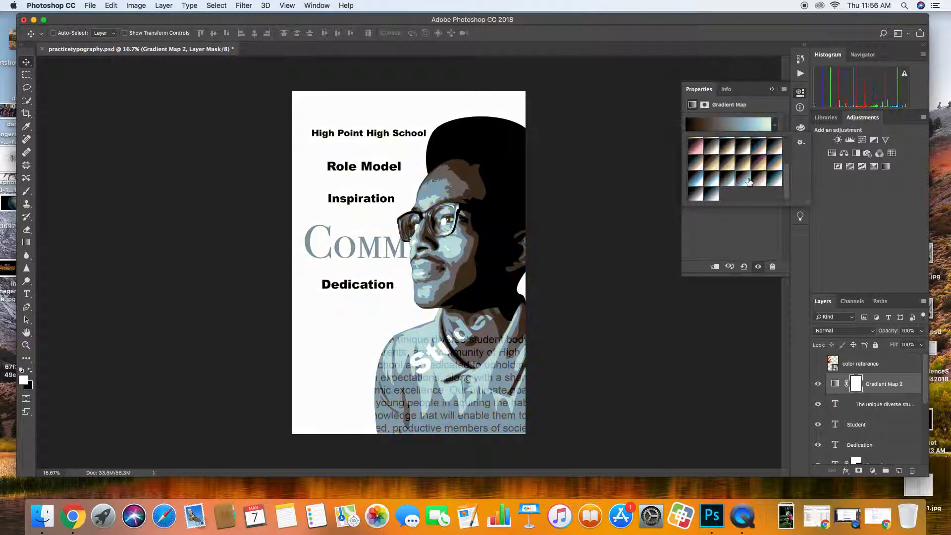
pyautogui.click(742, 169)
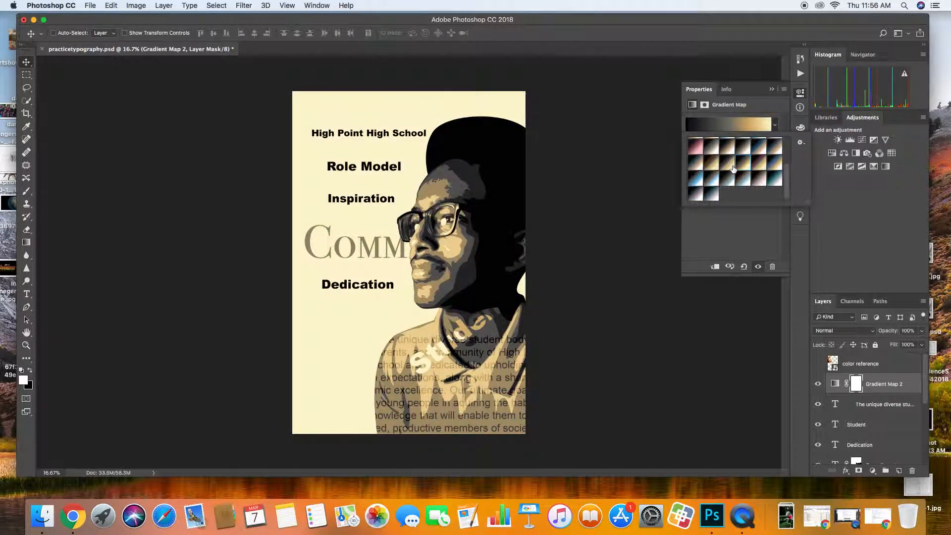
pyautogui.click(728, 168)
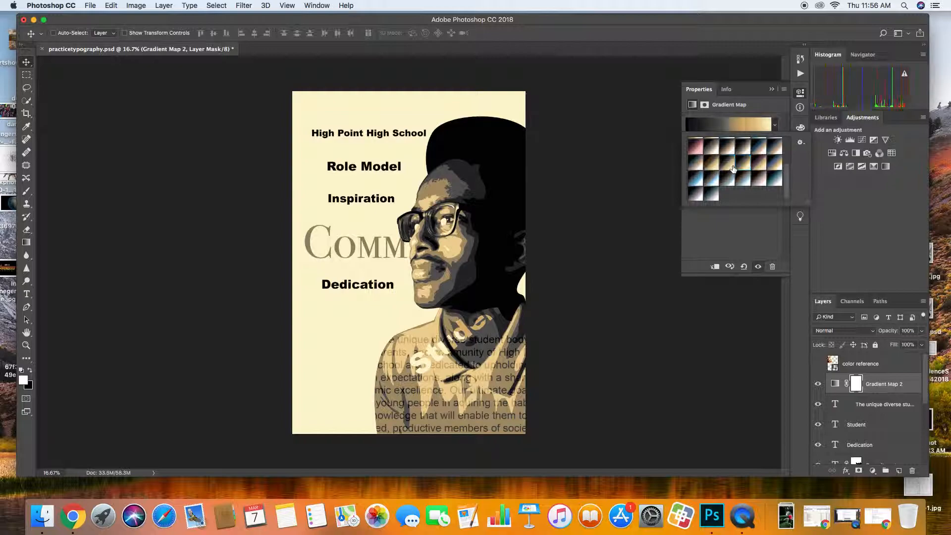
pyautogui.click(706, 169)
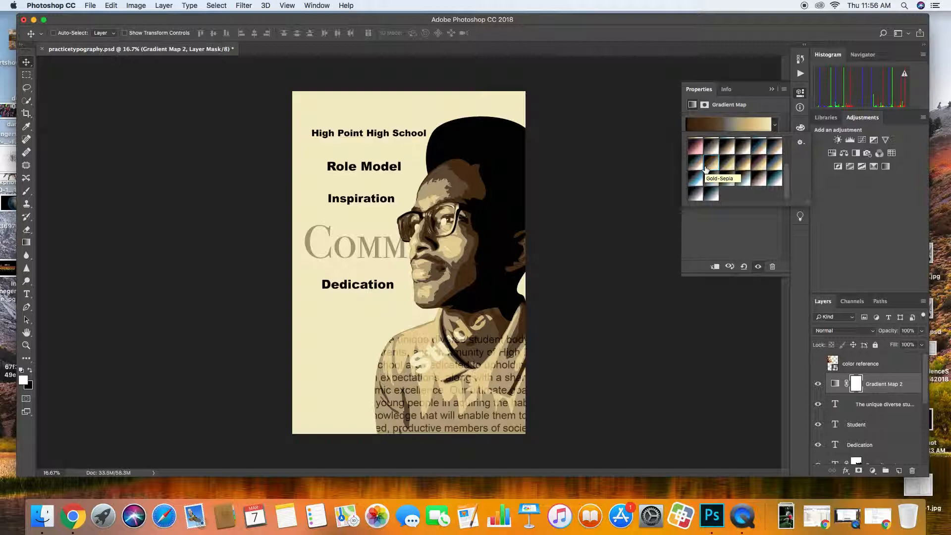
pyautogui.click(695, 163)
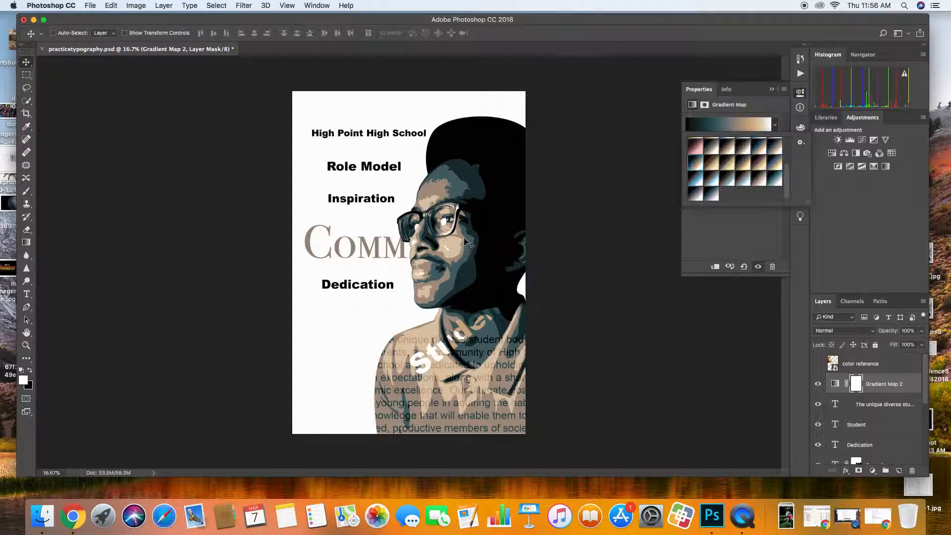
pyautogui.click(748, 219)
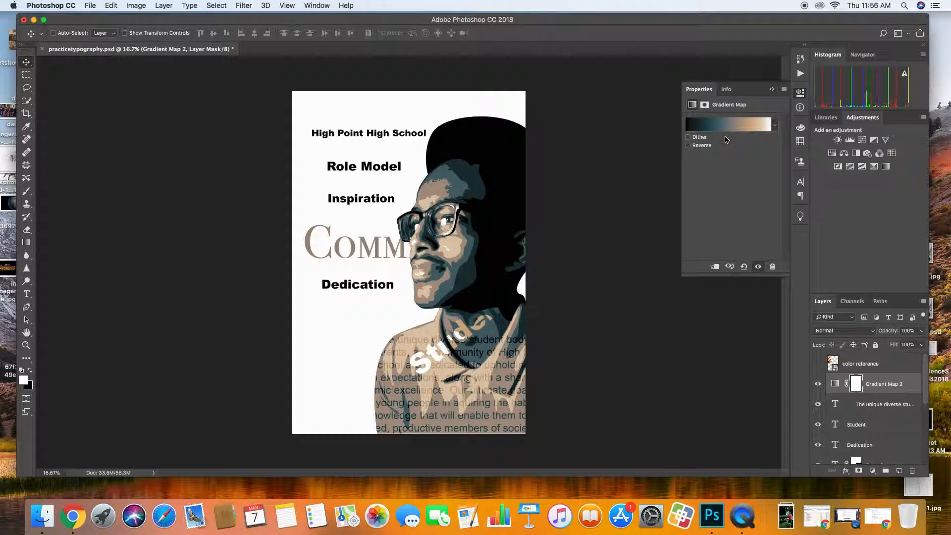
# Make the color reference layer visible over the design.
pyautogui.click(777, 126)
pyautogui.click(777, 126)
pyautogui.click(777, 127)
pyautogui.click(776, 127)
pyautogui.click(819, 364)
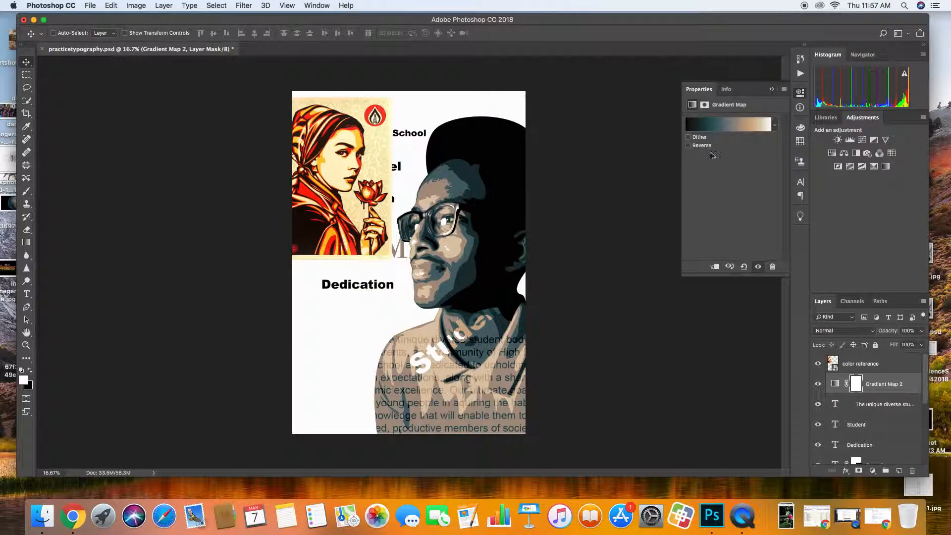
# Reset the gradient map's preset list, replacing the current gradients with the default ones.
pyautogui.click(776, 126)
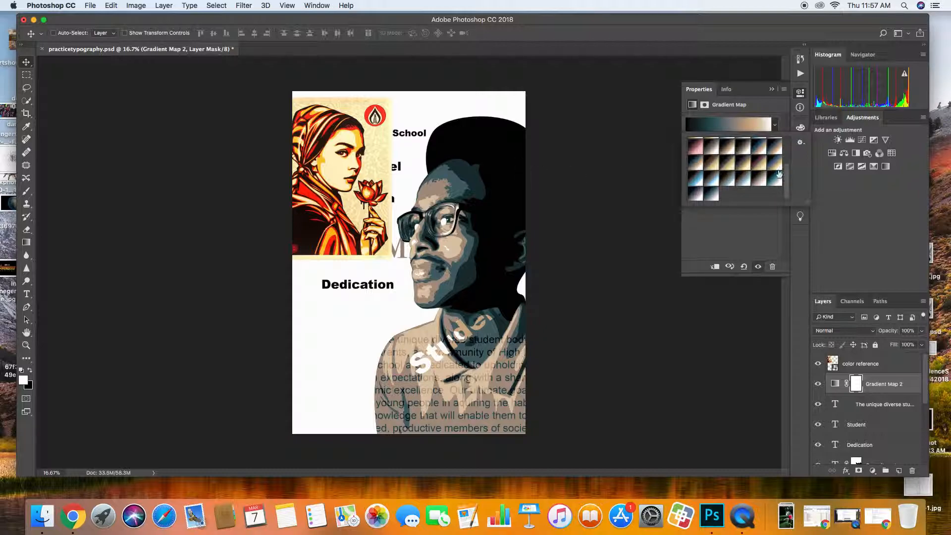
pyautogui.scroll(3, 789, 149)
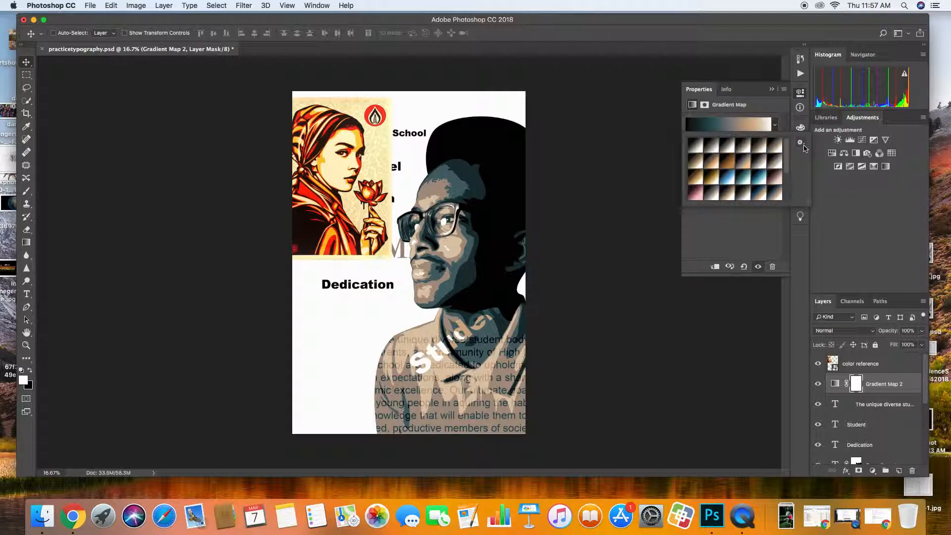
pyautogui.click(802, 143)
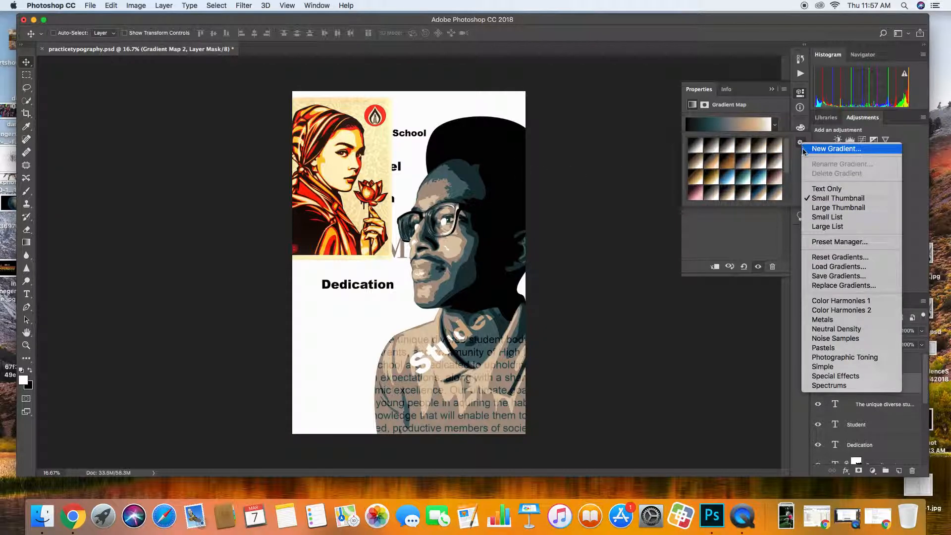
pyautogui.click(676, 149)
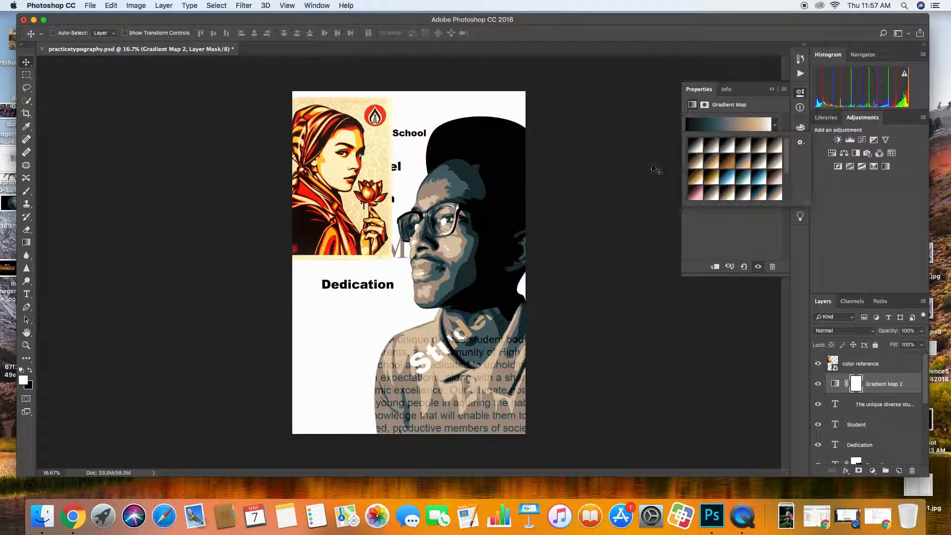
pyautogui.click(801, 144)
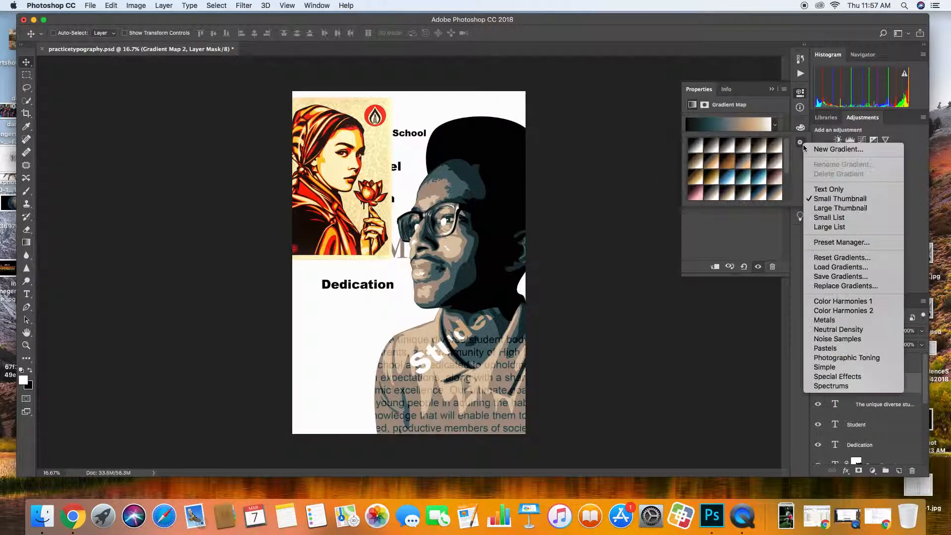
pyautogui.click(801, 143)
pyautogui.click(802, 143)
pyautogui.click(802, 155)
pyautogui.click(800, 143)
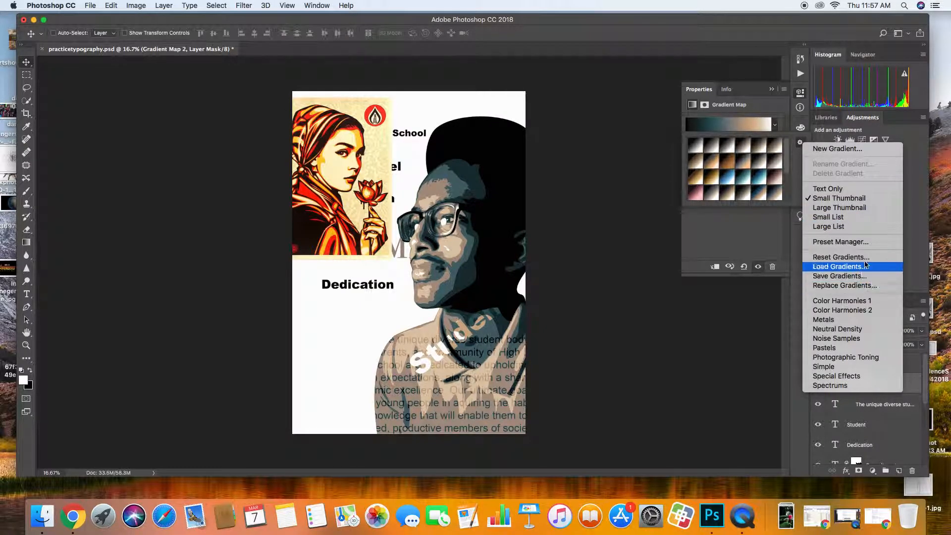
pyautogui.click(727, 229)
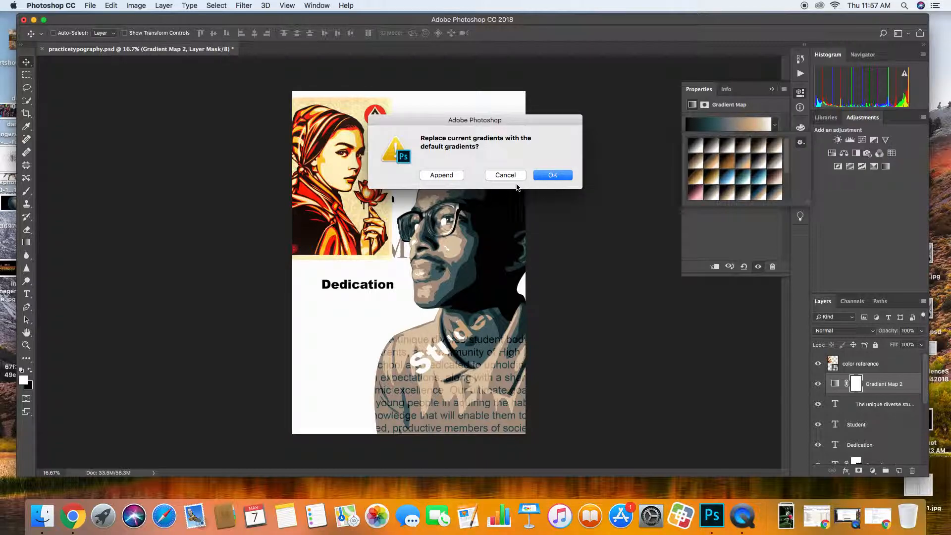
pyautogui.click(553, 176)
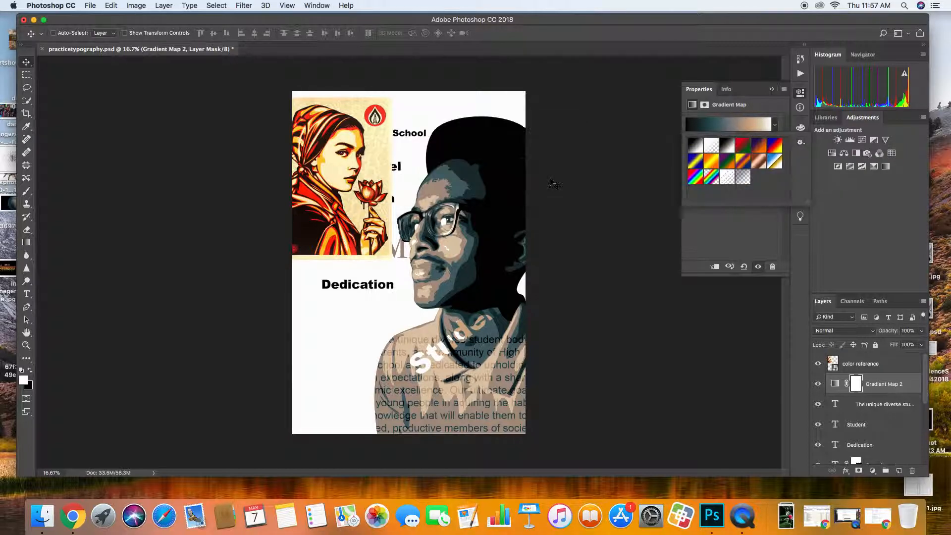
# Apply the Blue, Red, Yellow preset to the gradient map.
pyautogui.click(776, 147)
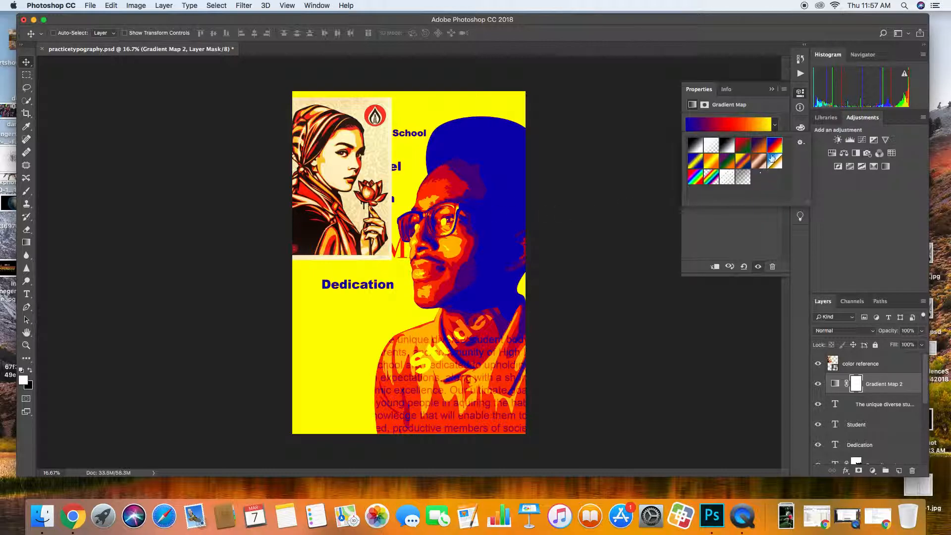
pyautogui.click(760, 217)
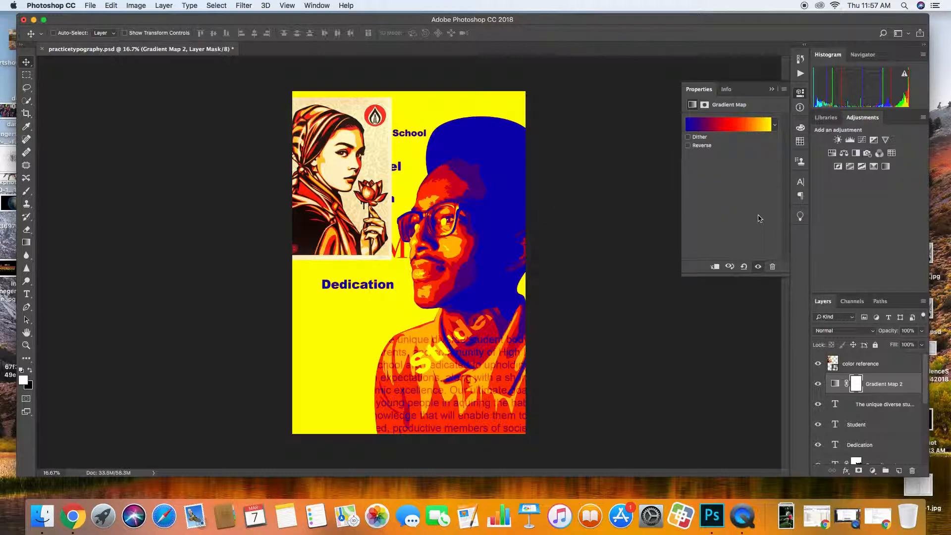
pyautogui.click(776, 128)
pyautogui.click(763, 230)
# Look at the gradient's stops in the Gradient Editor, cancel, and compare the design with the gradient map hidden and shown.
pyautogui.click(731, 133)
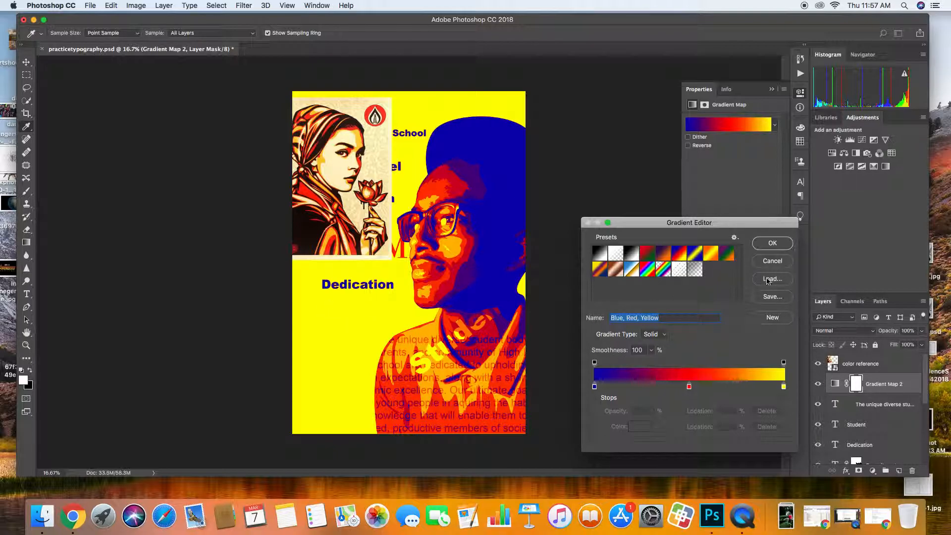
pyautogui.click(772, 260)
pyautogui.click(818, 384)
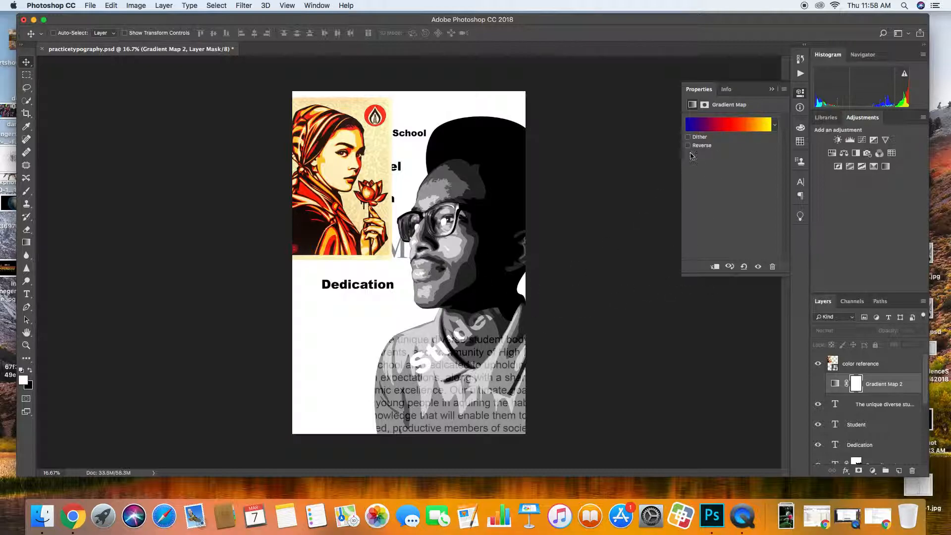
pyautogui.click(819, 384)
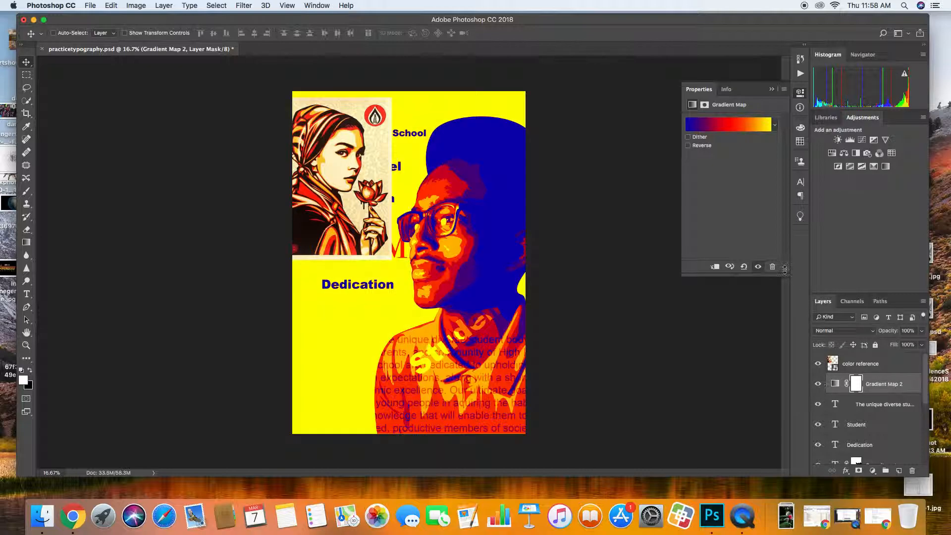
# Open the gradient map's gradient for editing and change its blue starting stop to black (000000).
pyautogui.click(776, 125)
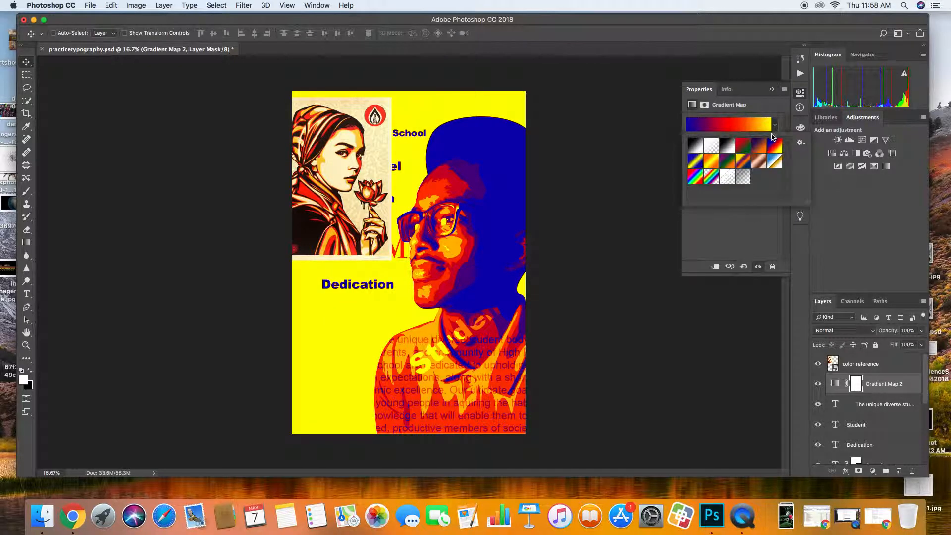
pyautogui.click(757, 130)
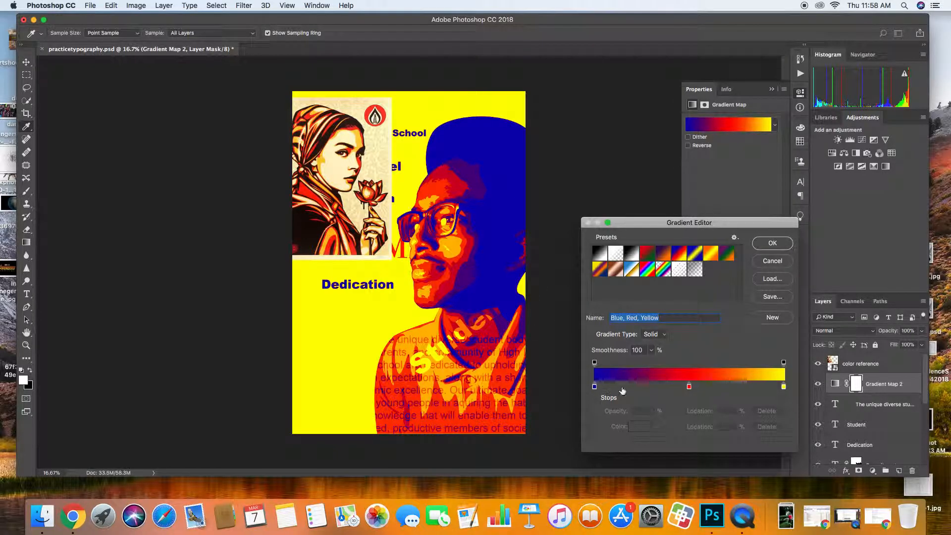
pyautogui.doubleClick(594, 388)
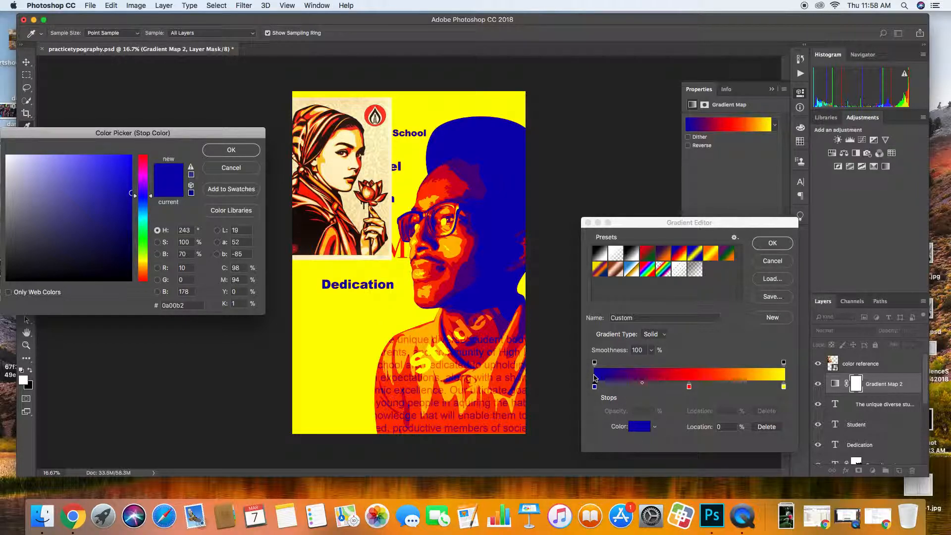
pyautogui.moveTo(75, 276); pyautogui.dragTo(120, 292)
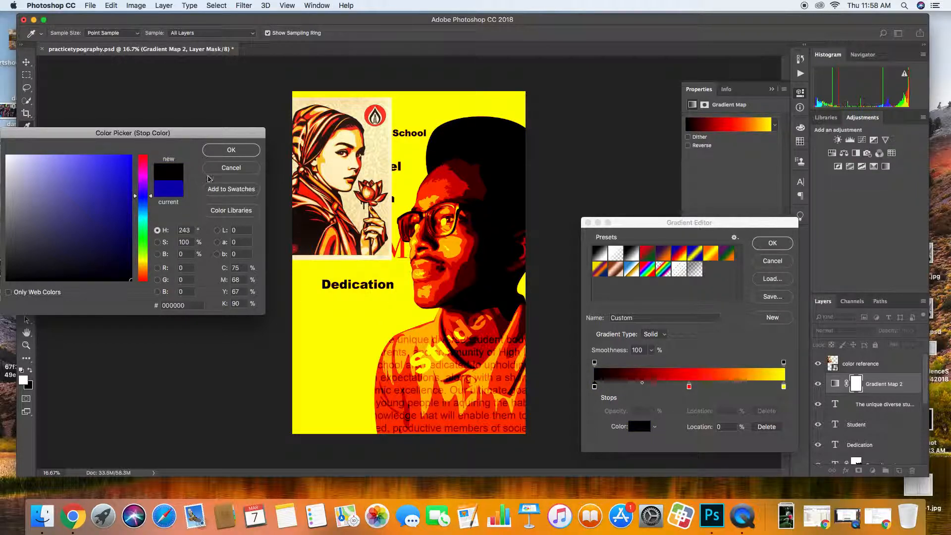
pyautogui.click(231, 150)
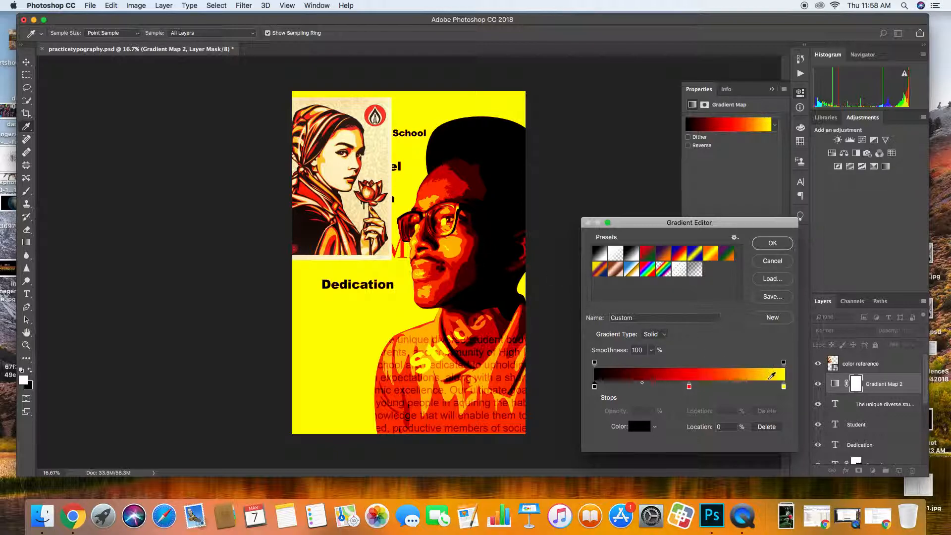
# Change the gradient's yellow end stop to a light peach (ffddc2), based on the color reference image.
pyautogui.doubleClick(784, 388)
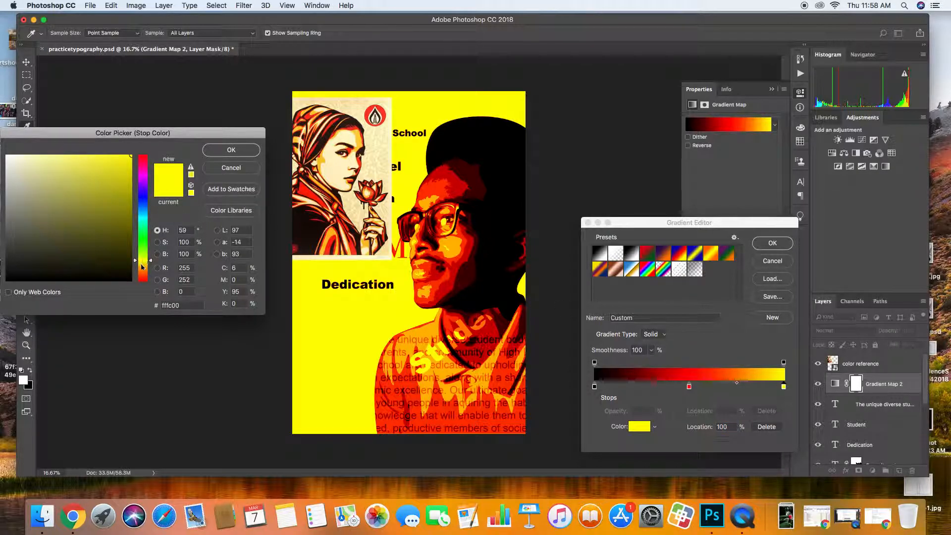
pyautogui.click(142, 266)
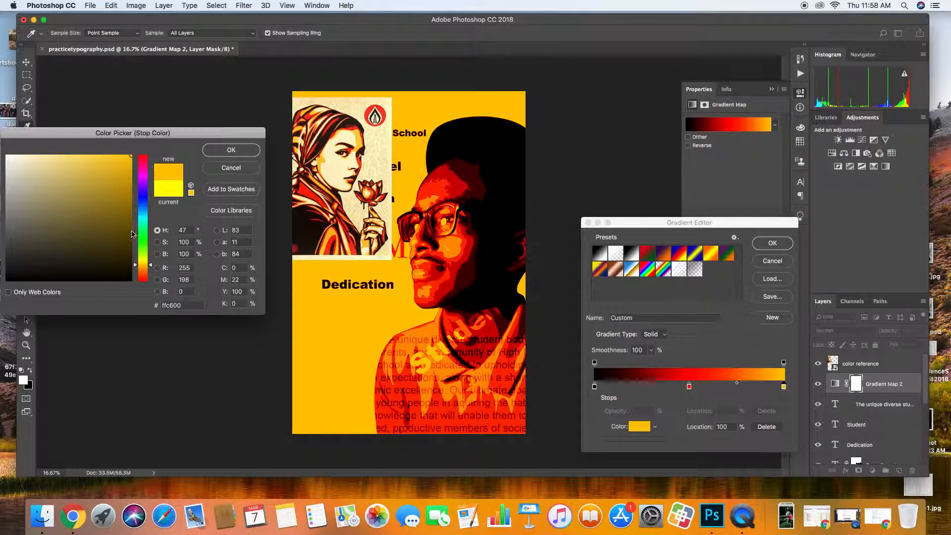
pyautogui.click(44, 155)
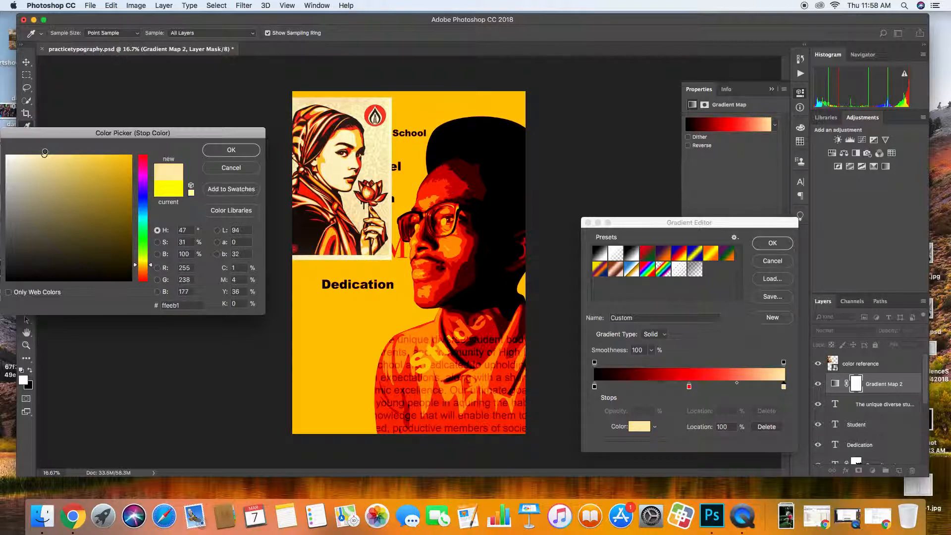
pyautogui.click(342, 164)
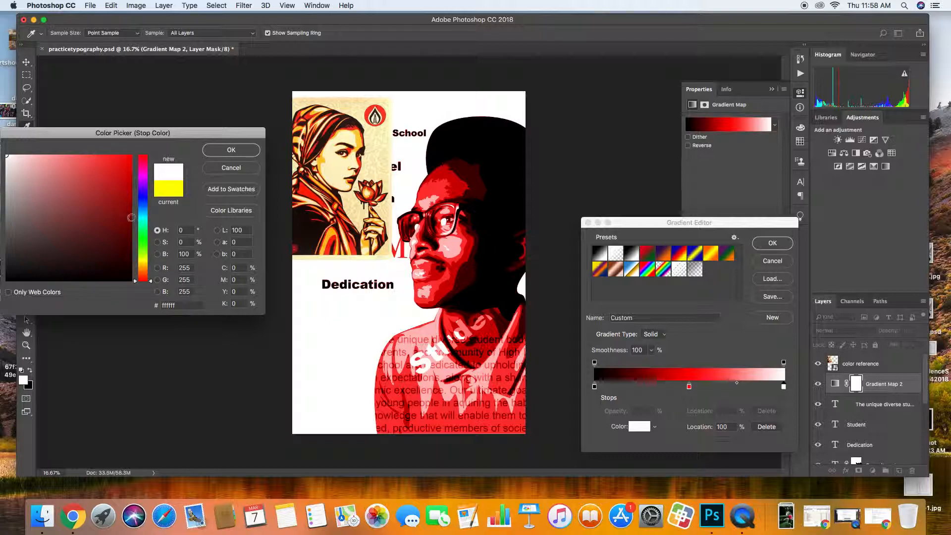
pyautogui.click(143, 272)
pyautogui.moveTo(46, 169); pyautogui.dragTo(43, 155)
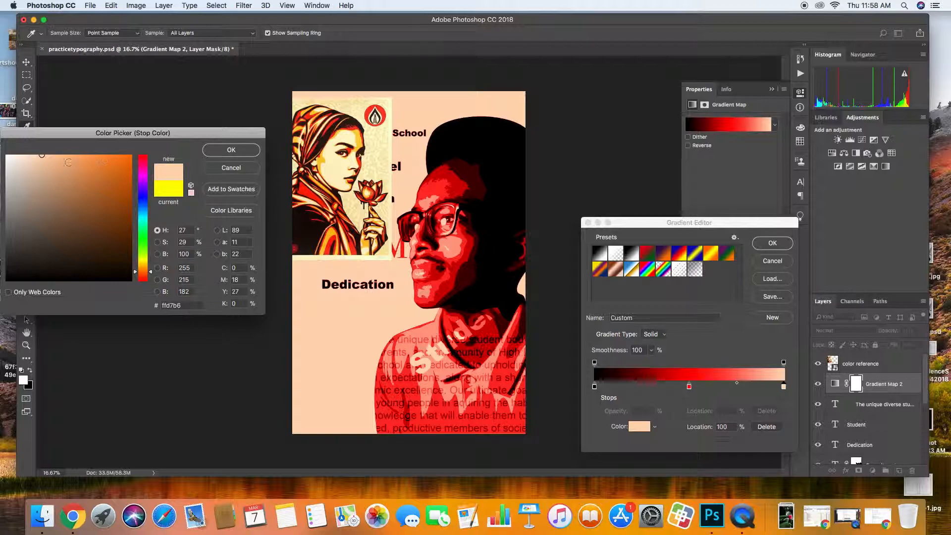
pyautogui.click(250, 150)
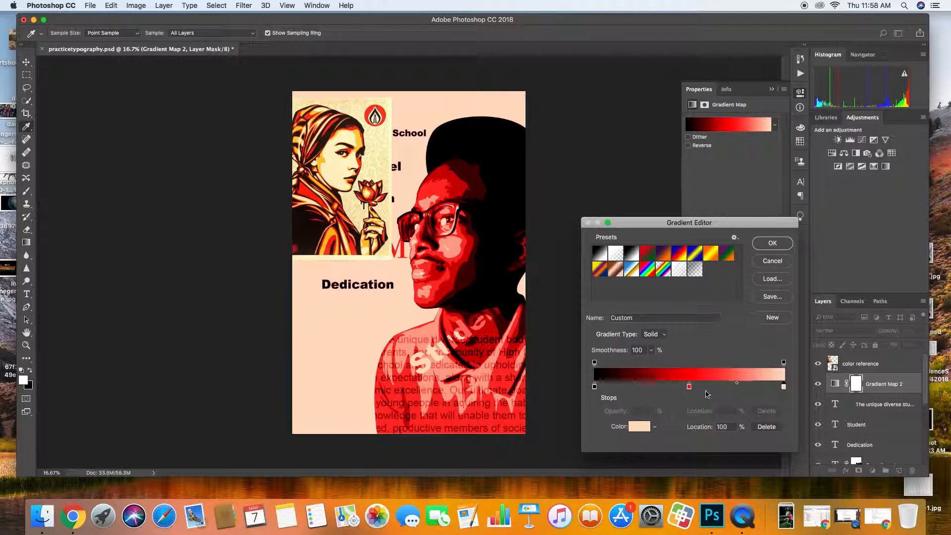
# Shift the gradient's red middle stop to about 31% and add another color stop at about 69%.
pyautogui.moveTo(688, 388); pyautogui.dragTo(653, 387)
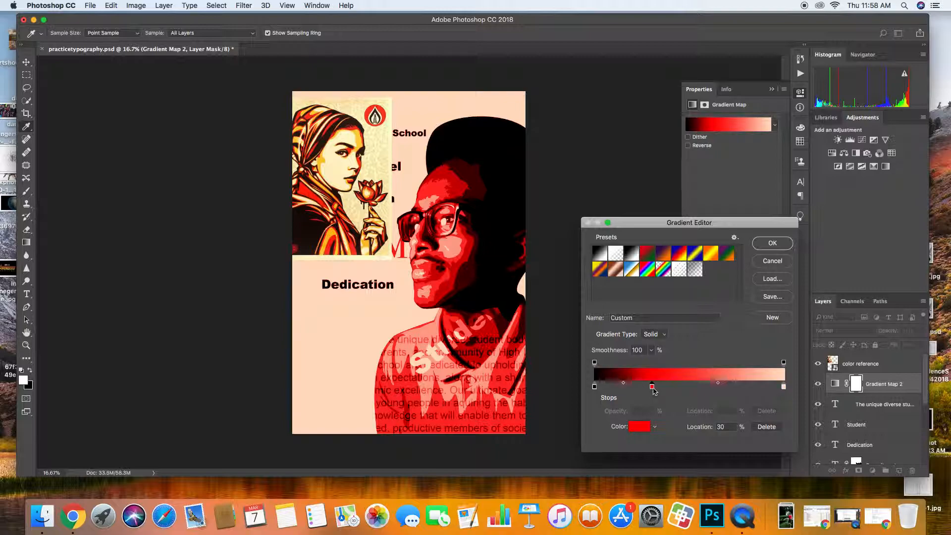
pyautogui.click(725, 386)
pyautogui.click(700, 389)
pyautogui.click(739, 389)
pyautogui.moveTo(679, 388); pyautogui.dragTo(679, 398)
pyautogui.click(699, 387)
pyautogui.moveTo(739, 387); pyautogui.dragTo(735, 403)
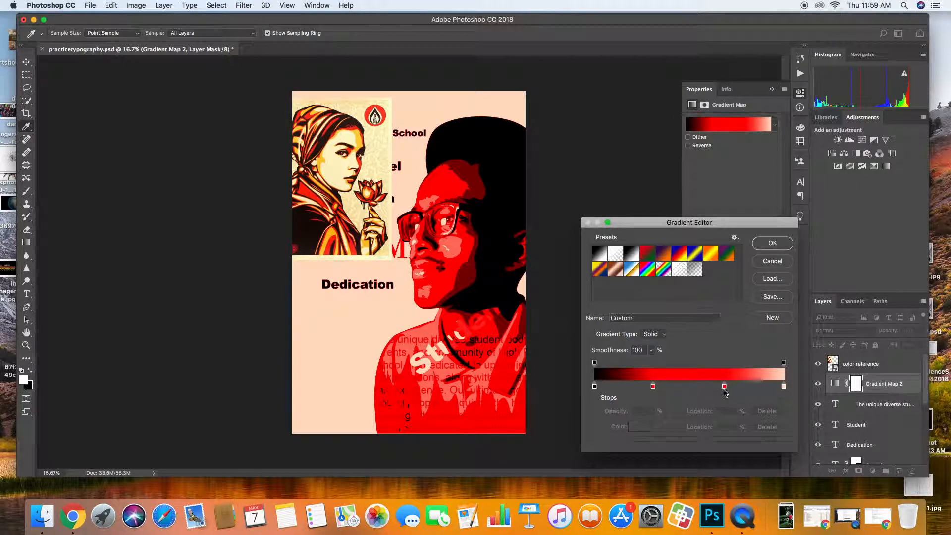
# Recolor the gradient stop at 69% to orange, about ff8400.
pyautogui.doubleClick(724, 387)
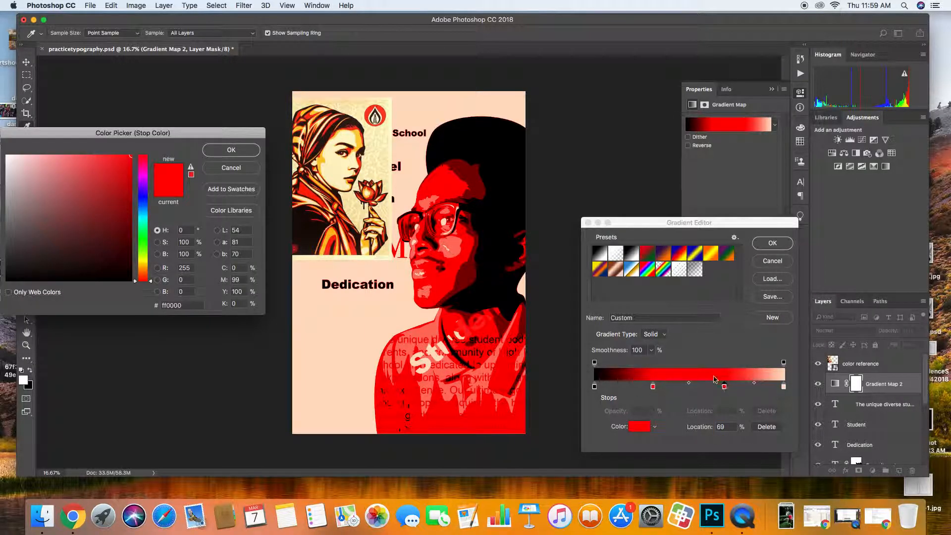
pyautogui.moveTo(143, 277); pyautogui.dragTo(144, 271)
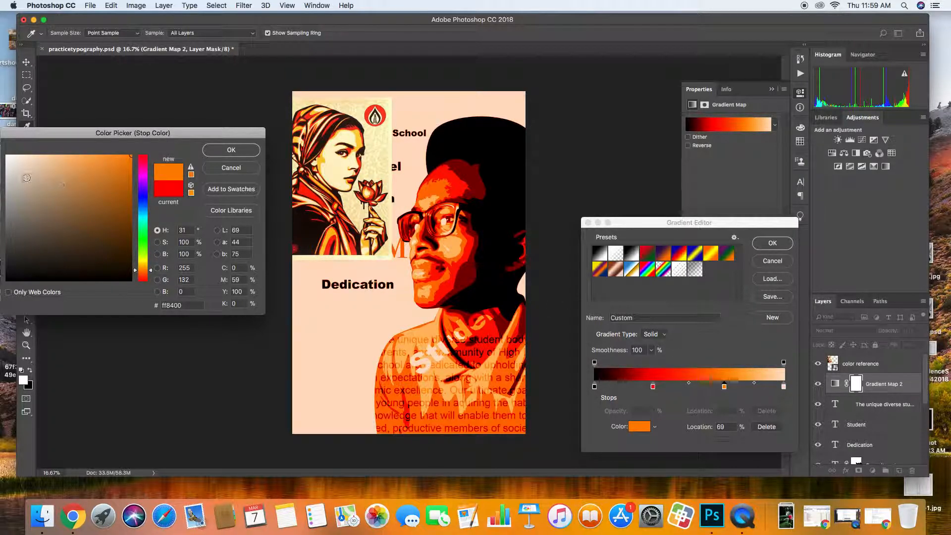
pyautogui.click(207, 153)
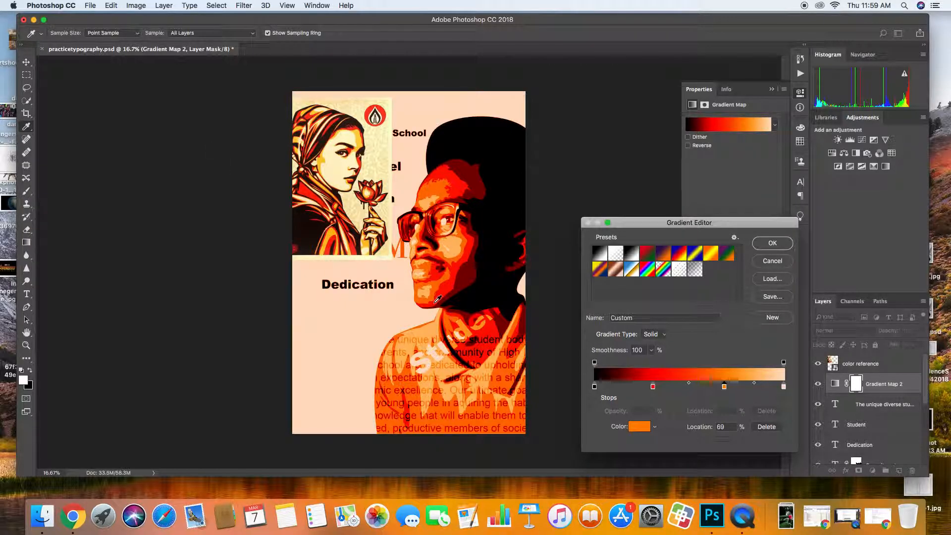
# Change the gradient's end stop at 100% to white (ffffff).
pyautogui.doubleClick(784, 387)
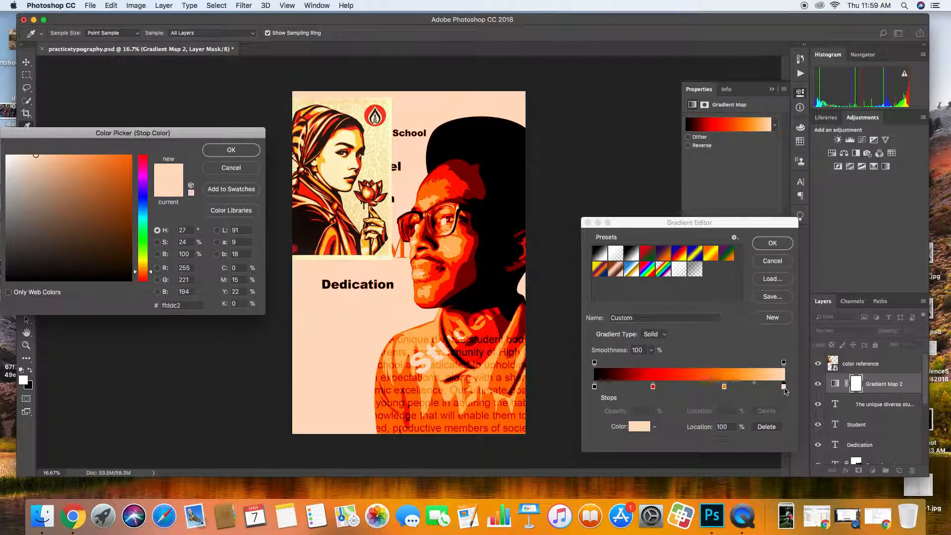
pyautogui.moveTo(29, 158); pyautogui.dragTo(2, 144)
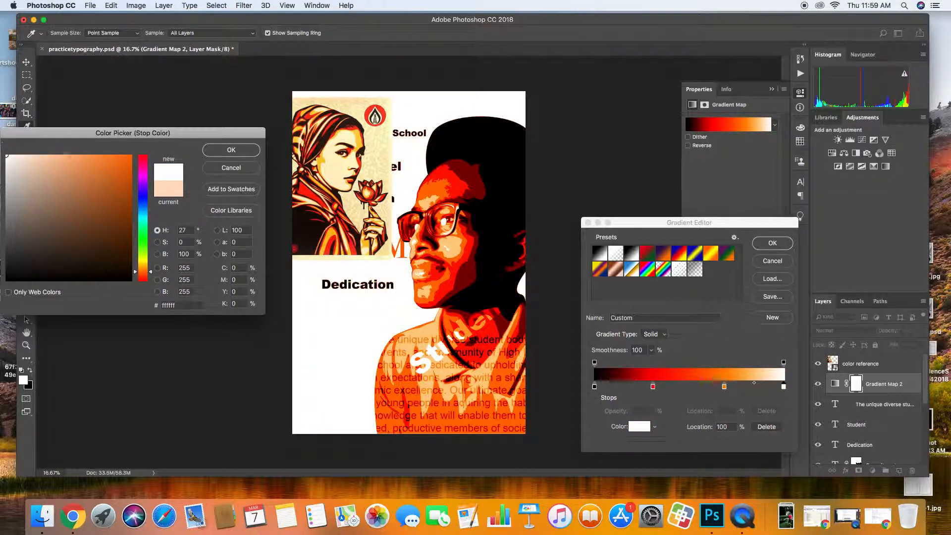
pyautogui.click(220, 151)
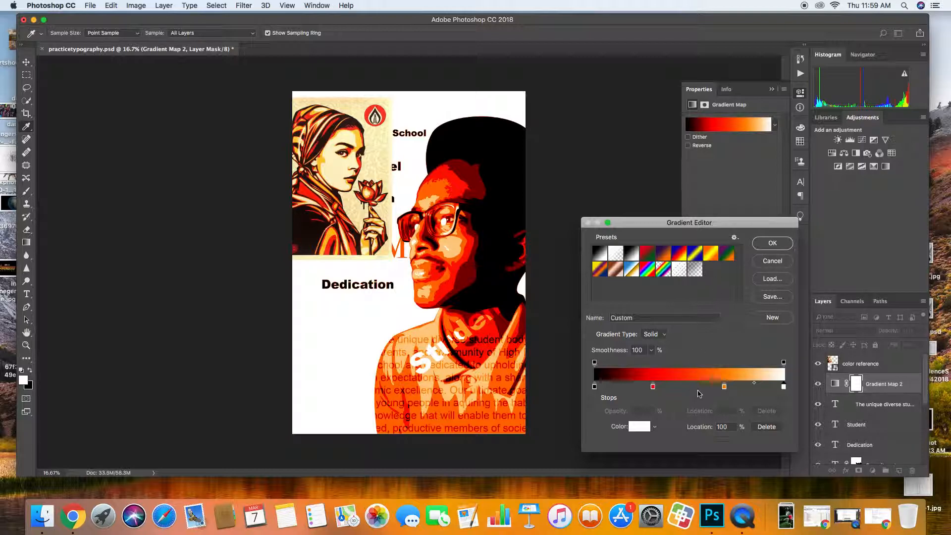
# Darken the gradient's red stop to cc0d0d, accept the edited gradient, and hide the color reference layer.
pyautogui.doubleClick(654, 387)
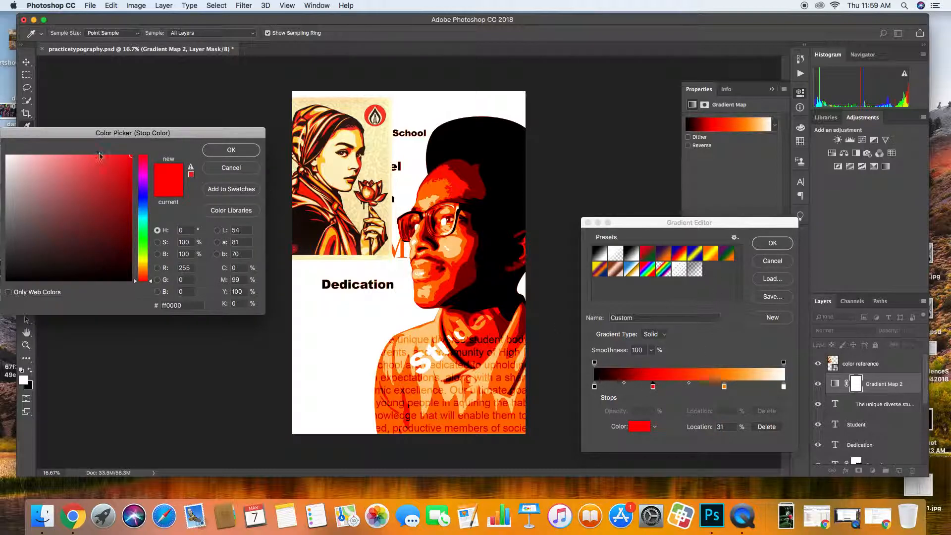
pyautogui.click(124, 178)
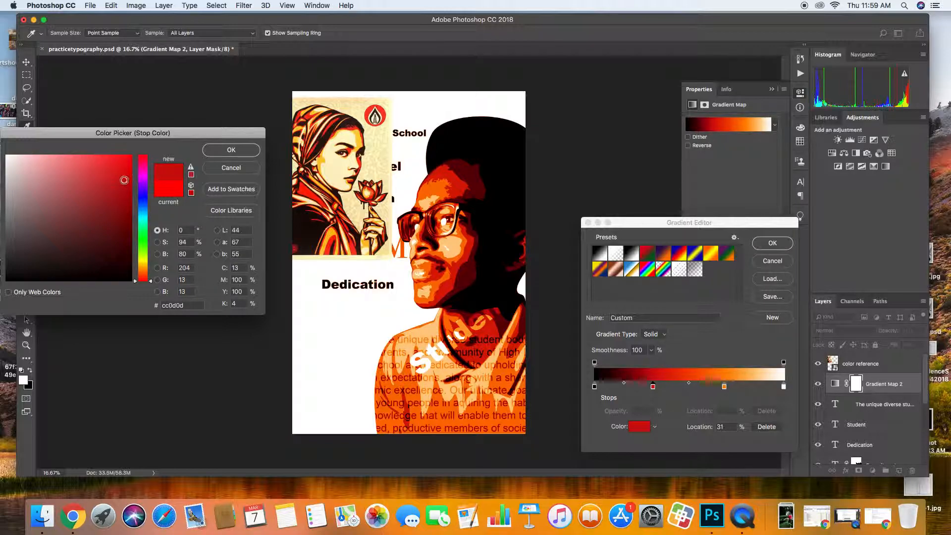
pyautogui.click(224, 151)
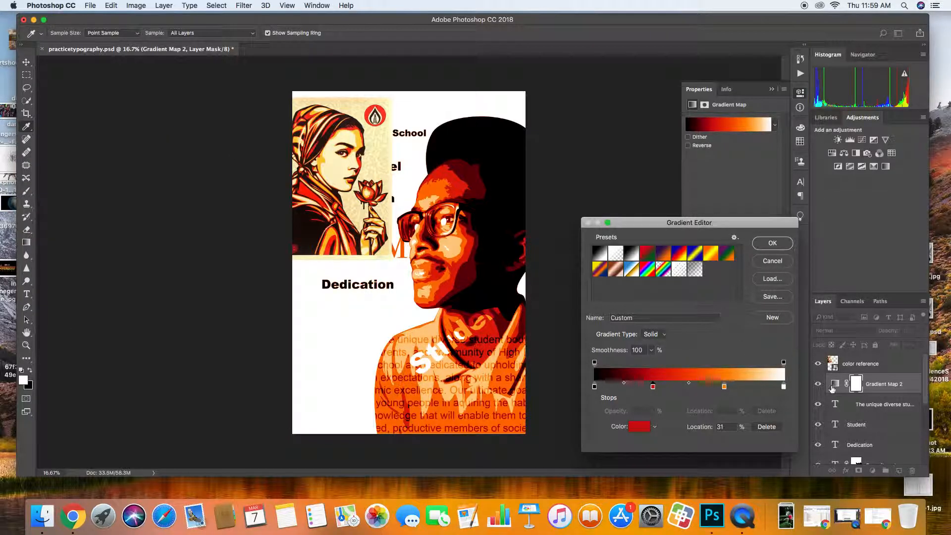
pyautogui.click(773, 242)
pyautogui.click(818, 364)
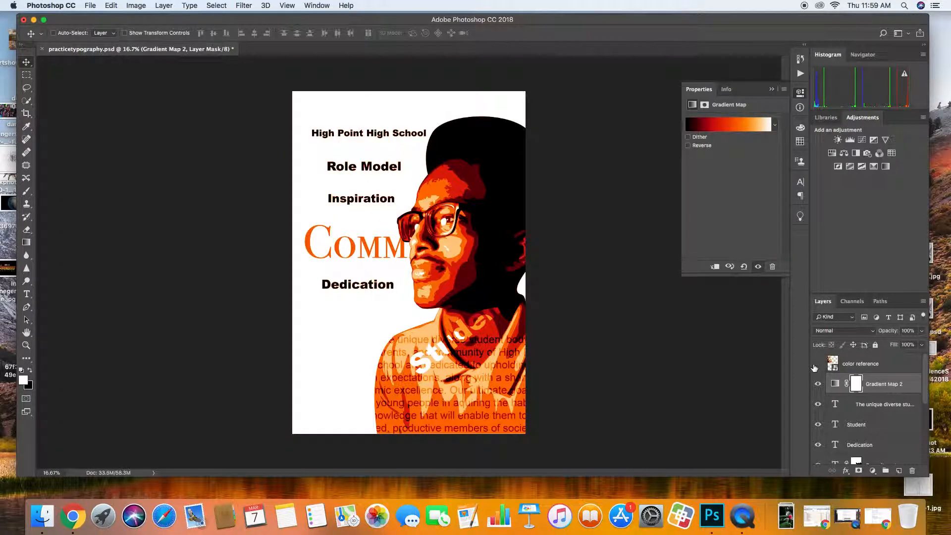